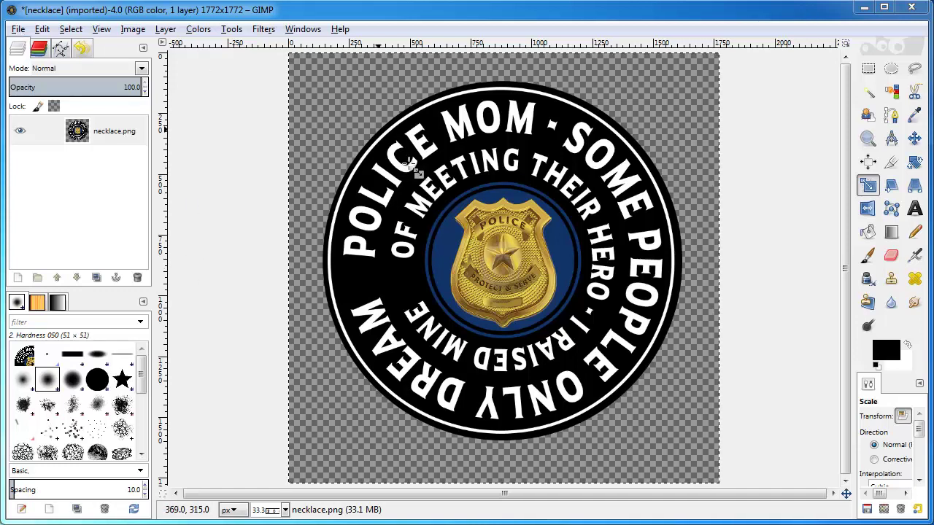
Step: Open the image rounded-necklace-template.png alongside the necklace design
click(18, 29)
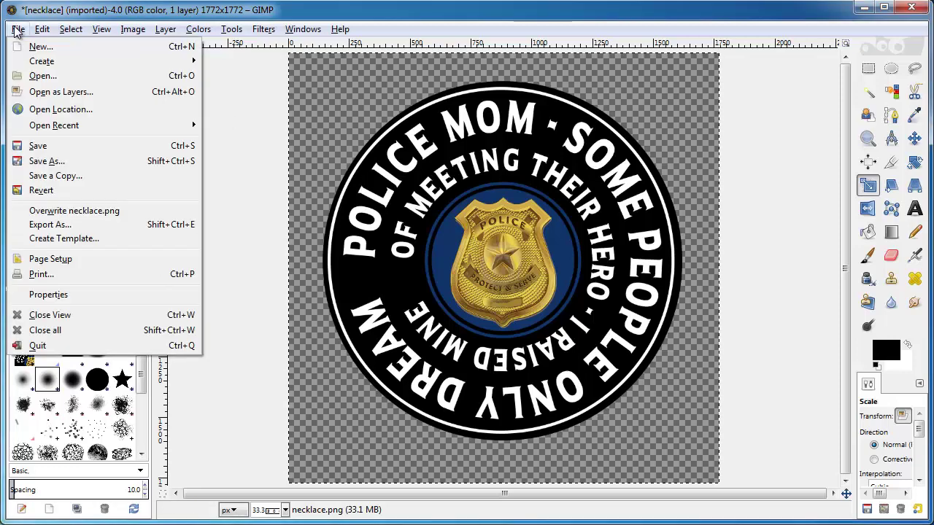
click(31, 77)
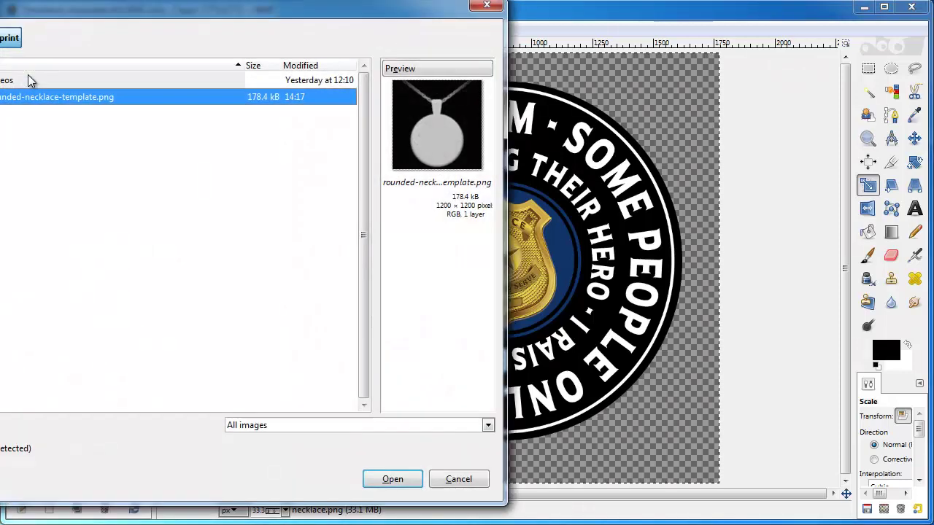
double_click(111, 103)
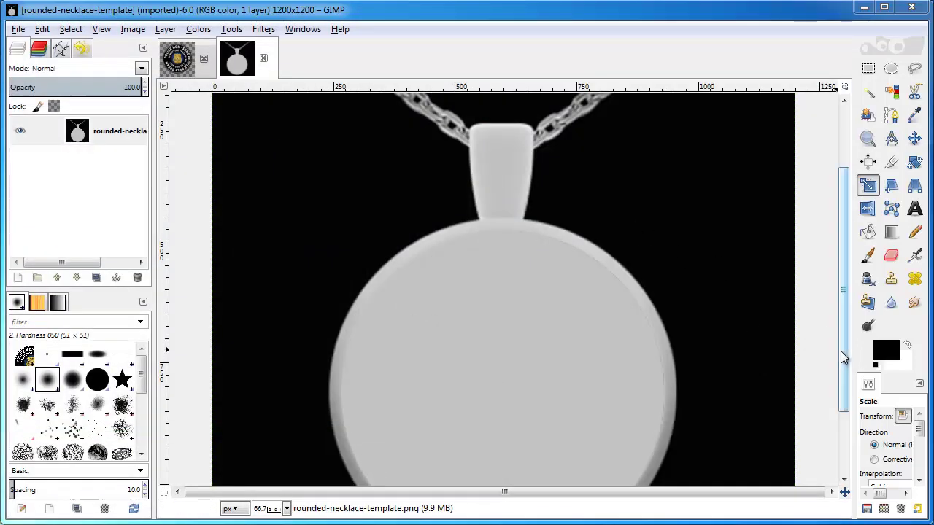
drag(846, 375, 867, 232)
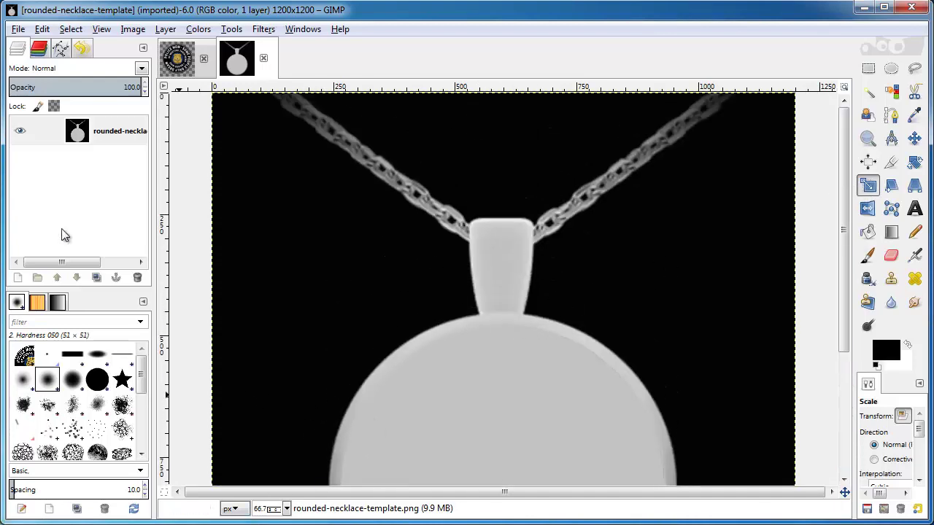
Step: Copy everything visible in the necklace.png design to the clipboard
click(178, 60)
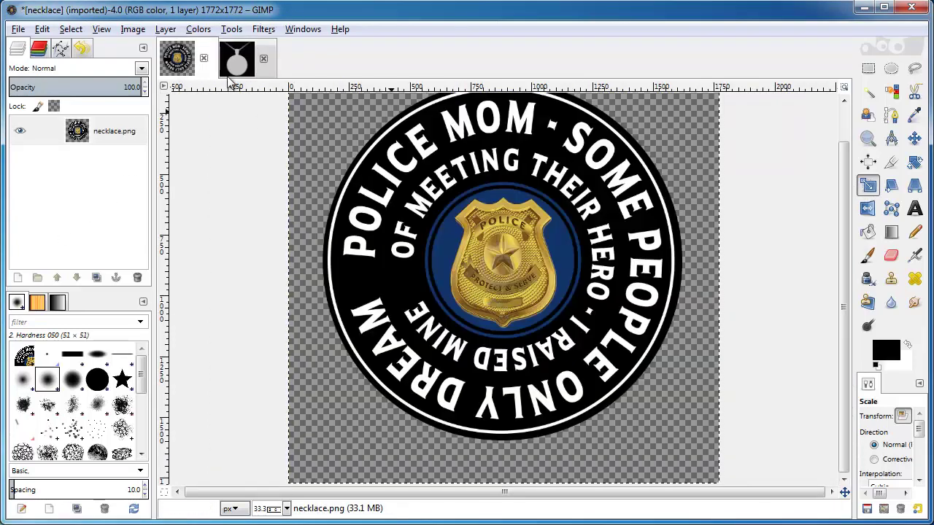
click(229, 68)
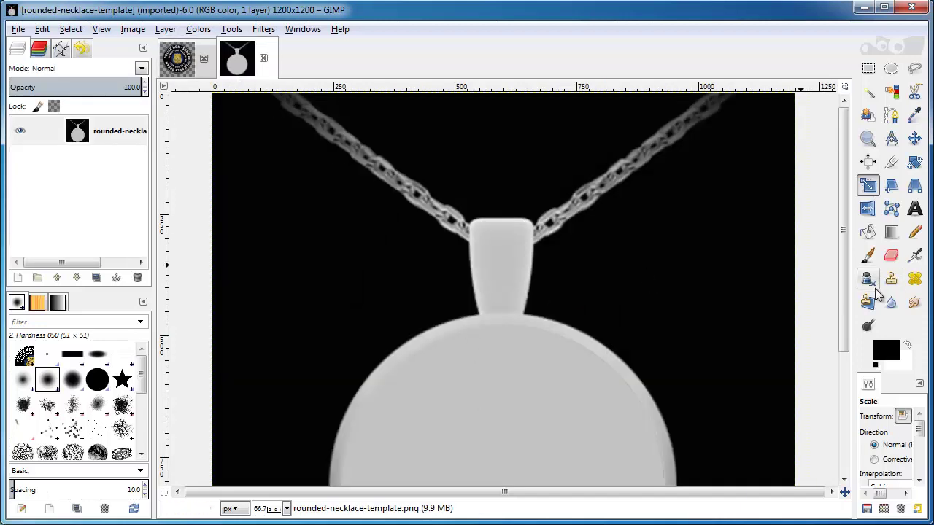
drag(845, 321, 841, 430)
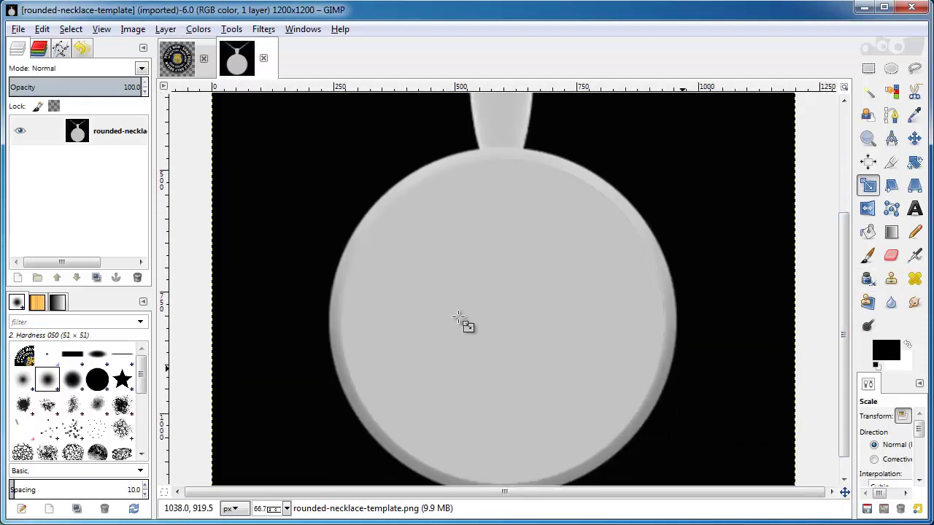
click(178, 60)
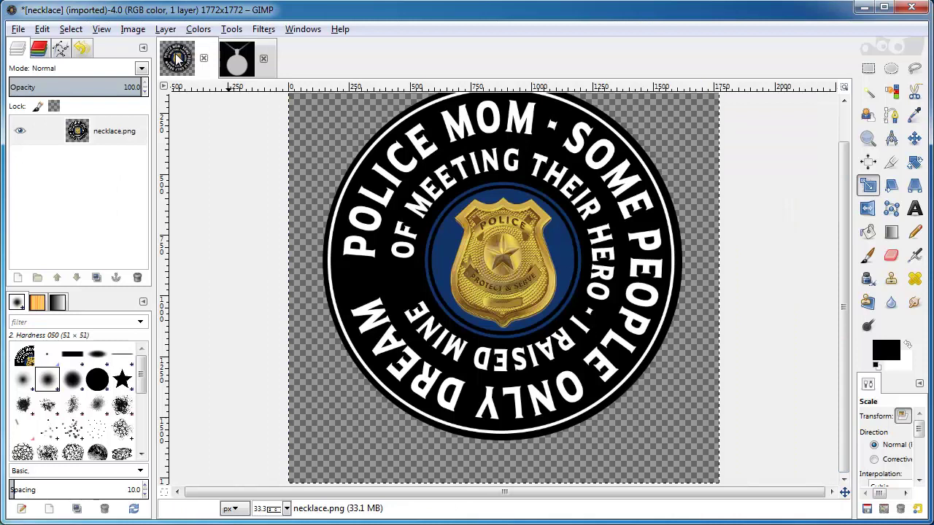
click(44, 32)
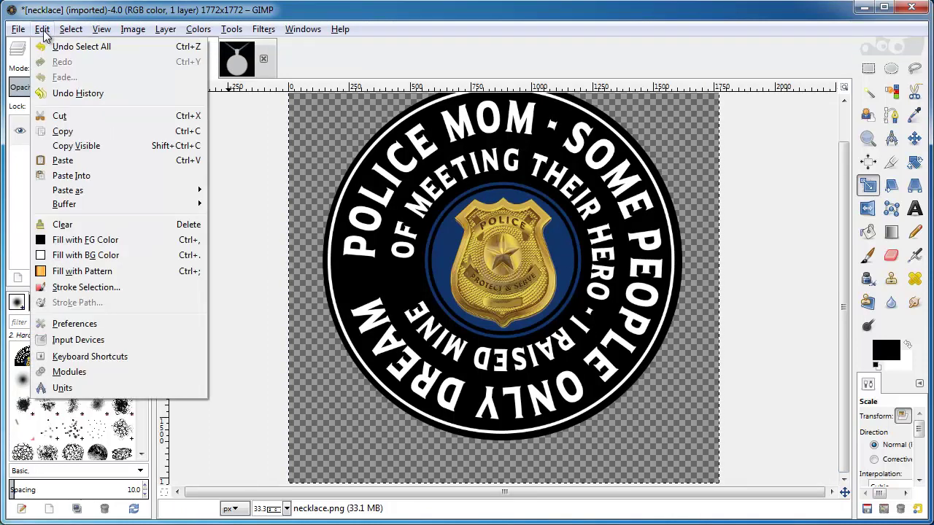
click(76, 145)
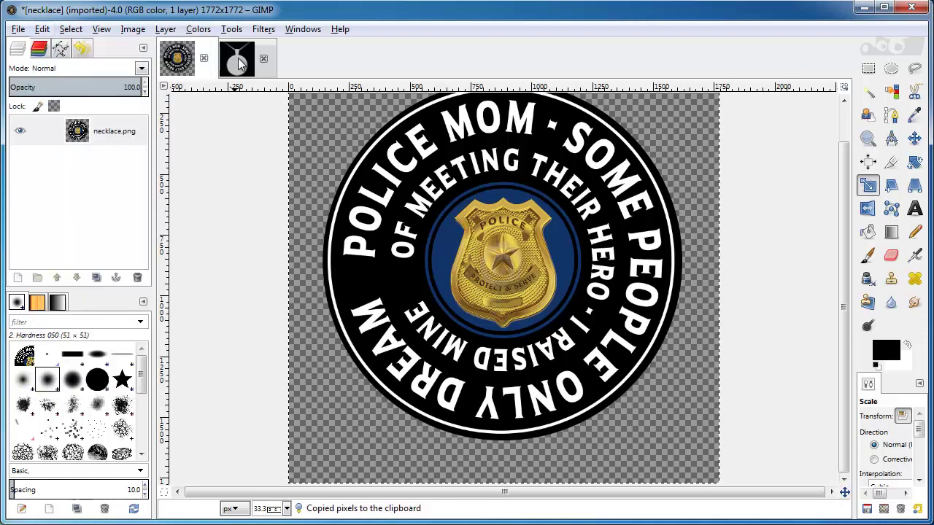
Step: Add a new layer to the rounded necklace template and paste the copied design into it
click(239, 61)
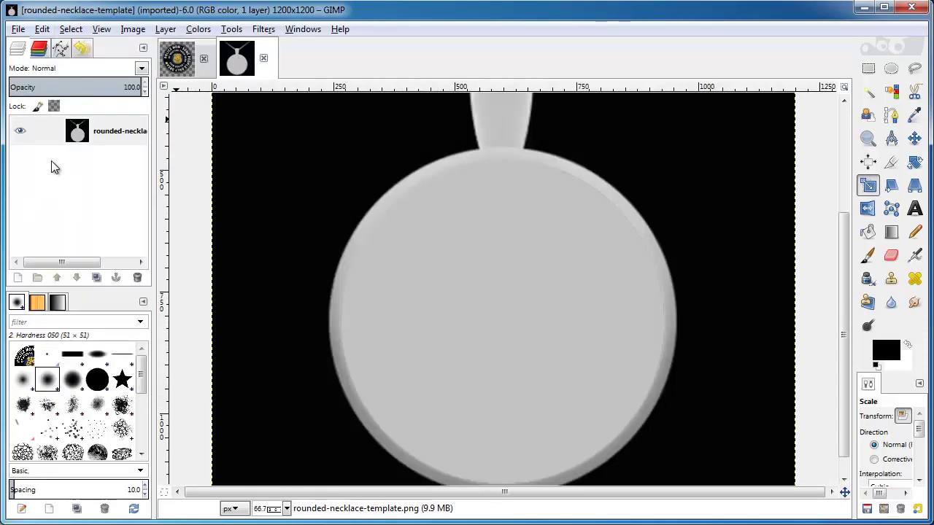
right_click(64, 182)
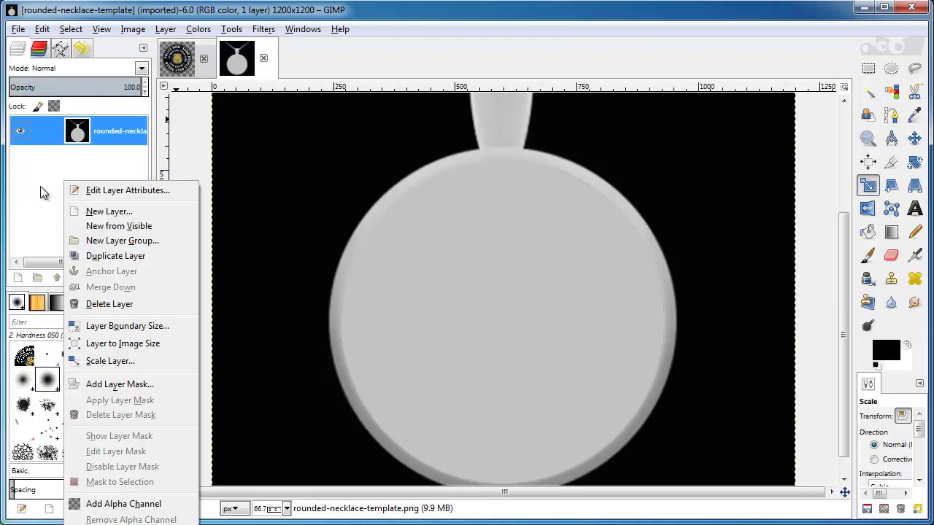
click(107, 213)
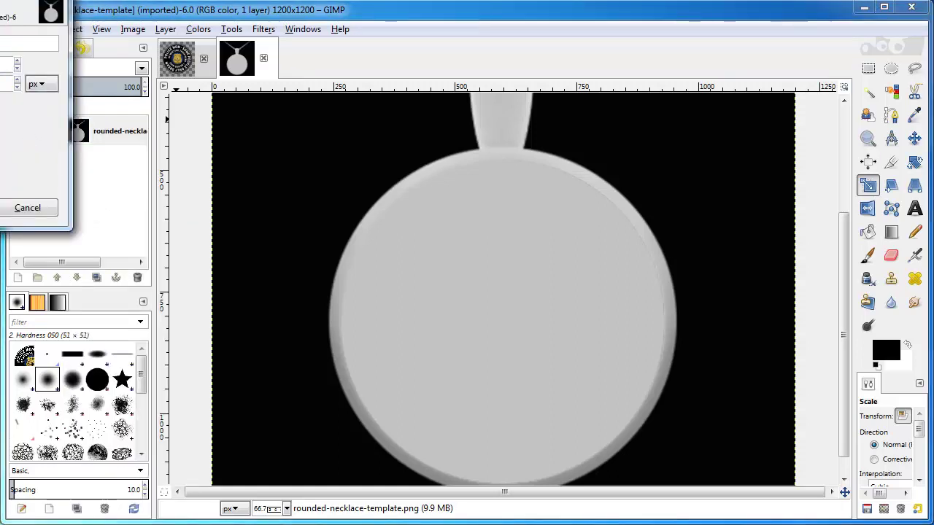
key(Return)
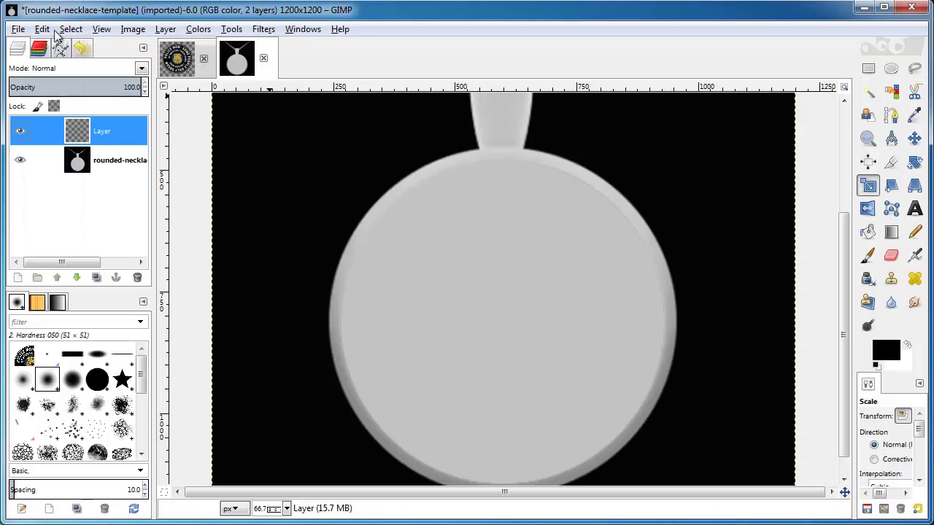
click(42, 29)
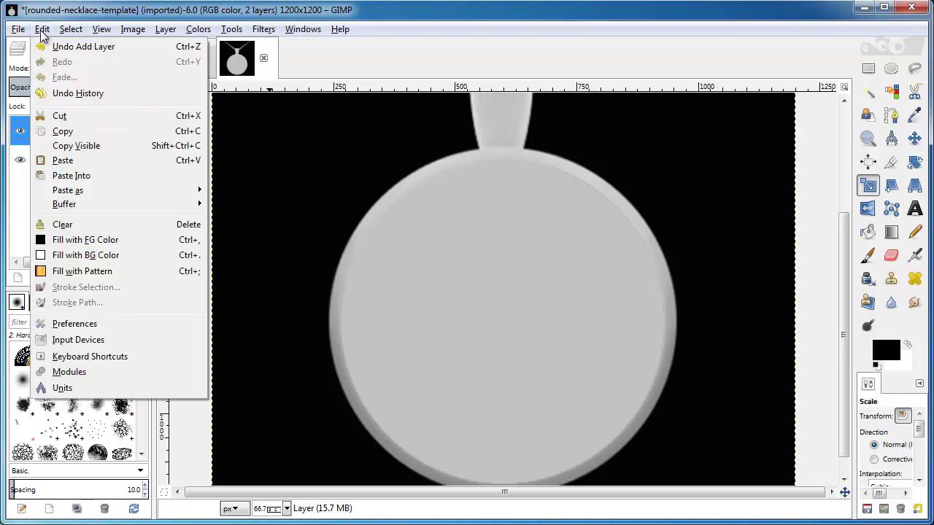
click(85, 165)
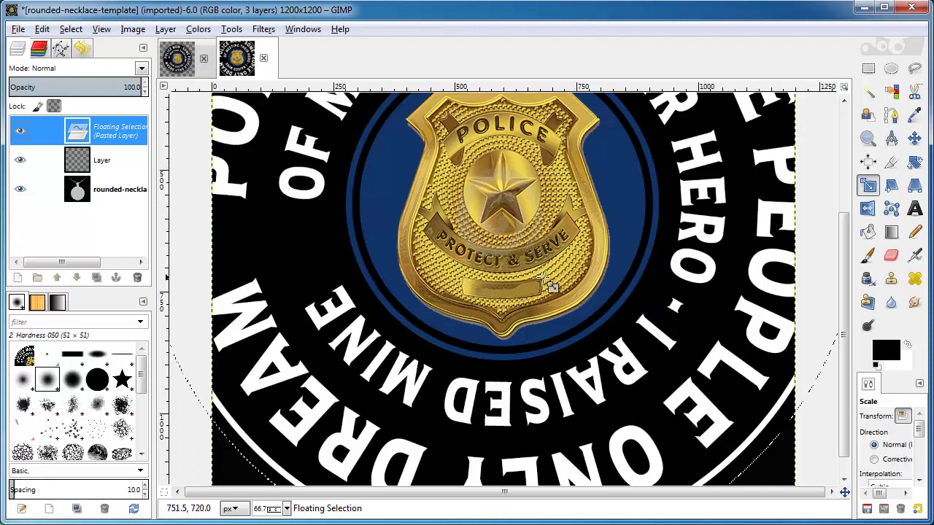
Step: Try to scale the pasted design to 805 by 805 pixels
click(869, 189)
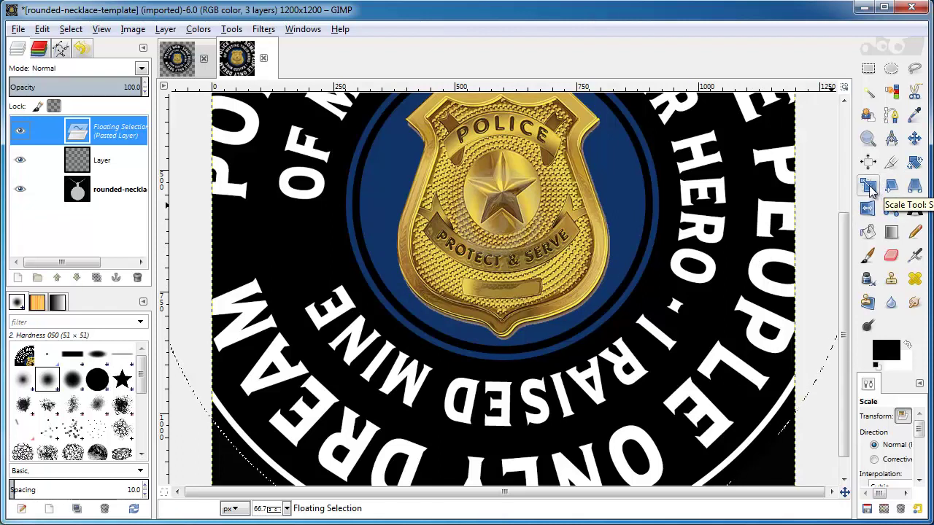
click(759, 191)
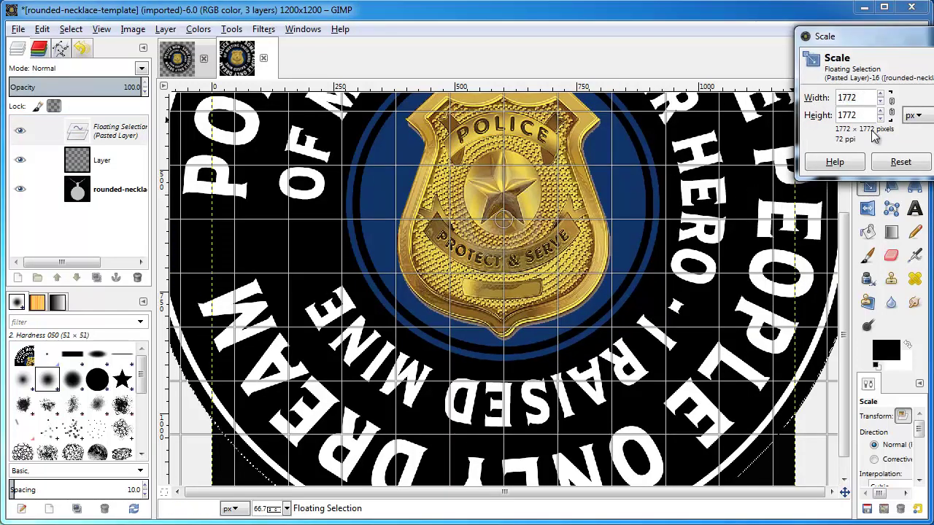
text(1)
text(805)
double_click(853, 116)
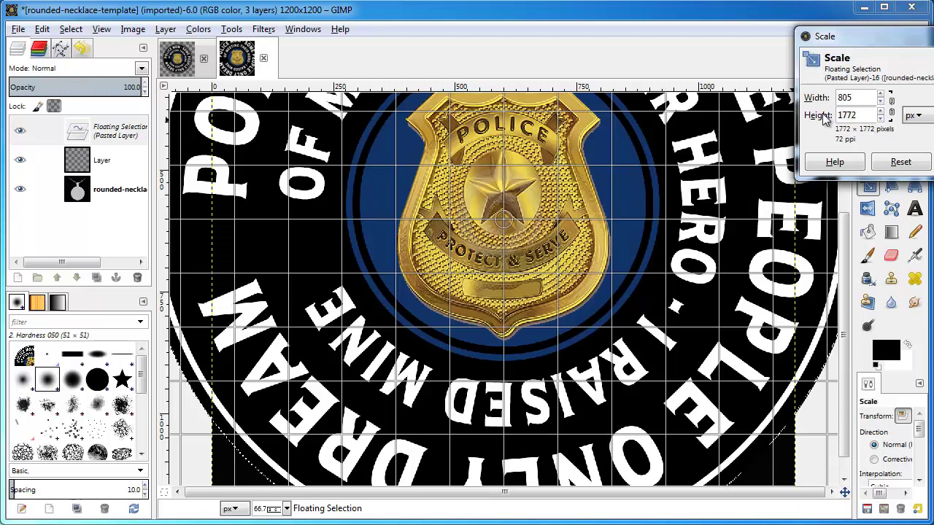
text(805)
key(Return)
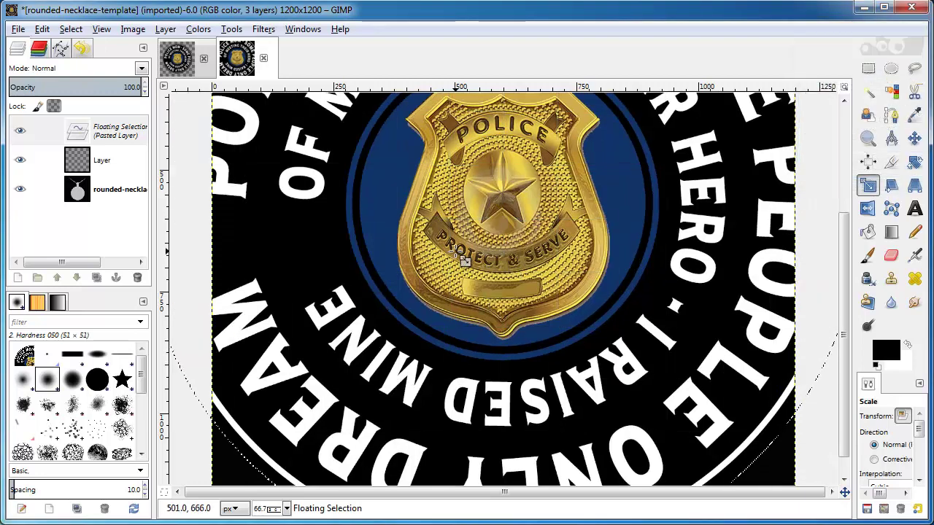
Step: Try to scale the pasted design to a width of 805 pixels with the width and height linked
click(684, 172)
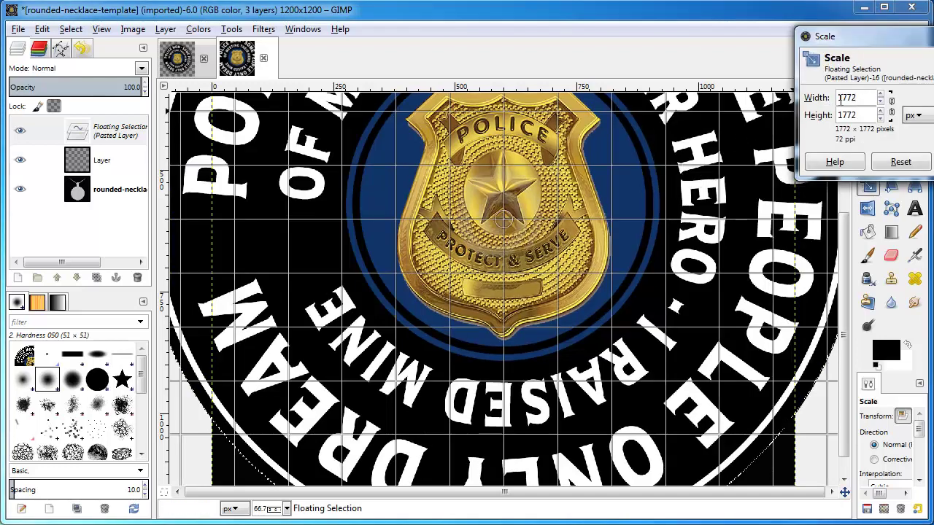
text(805)
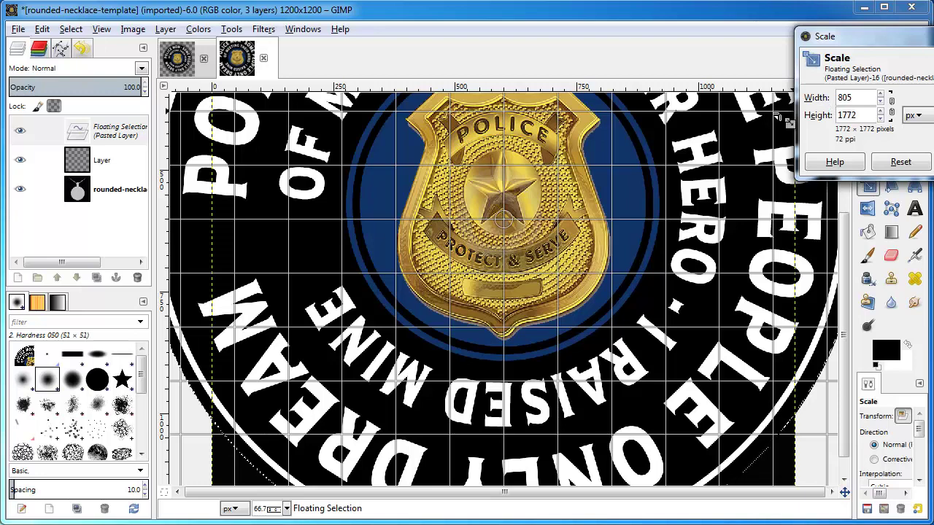
click(891, 111)
click(501, 292)
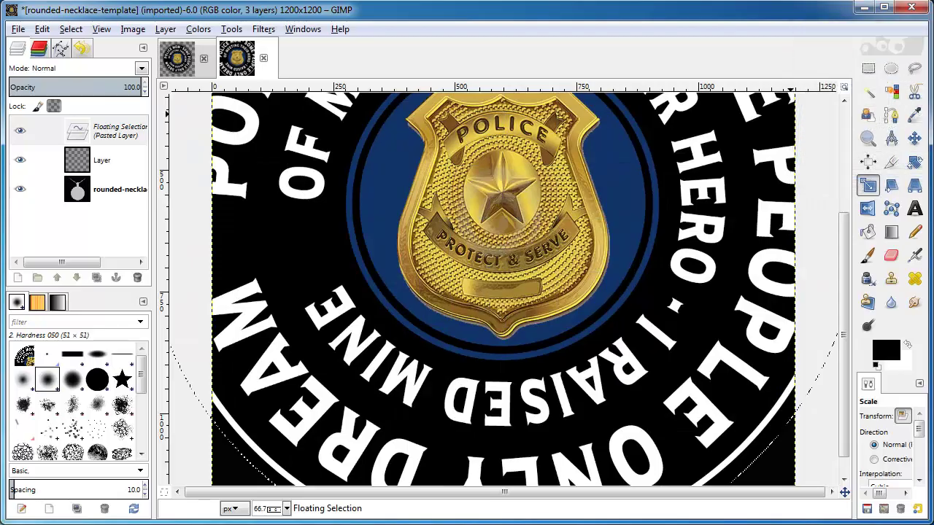
Step: Scale the pasted police badge design down to 805 pixels wide and 805 pixels high
drag(718, 160, 504, 366)
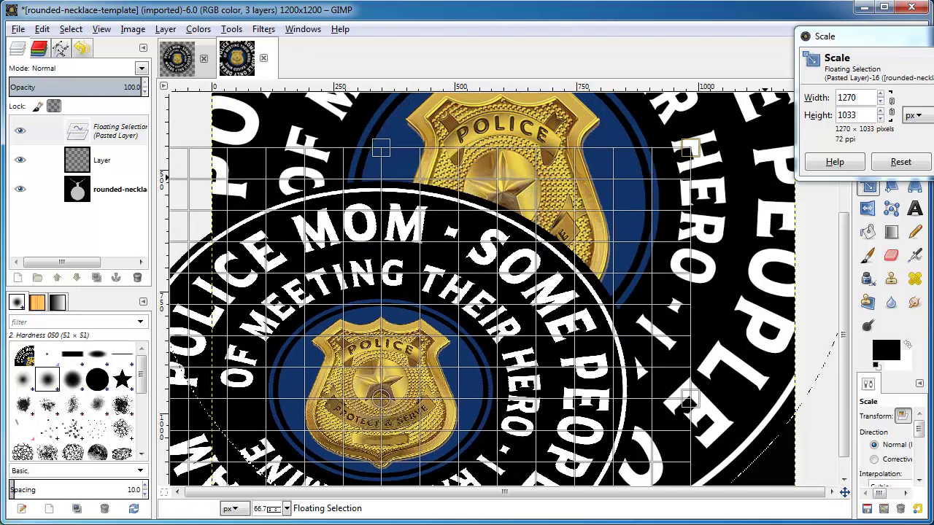
click(864, 96)
text(805)
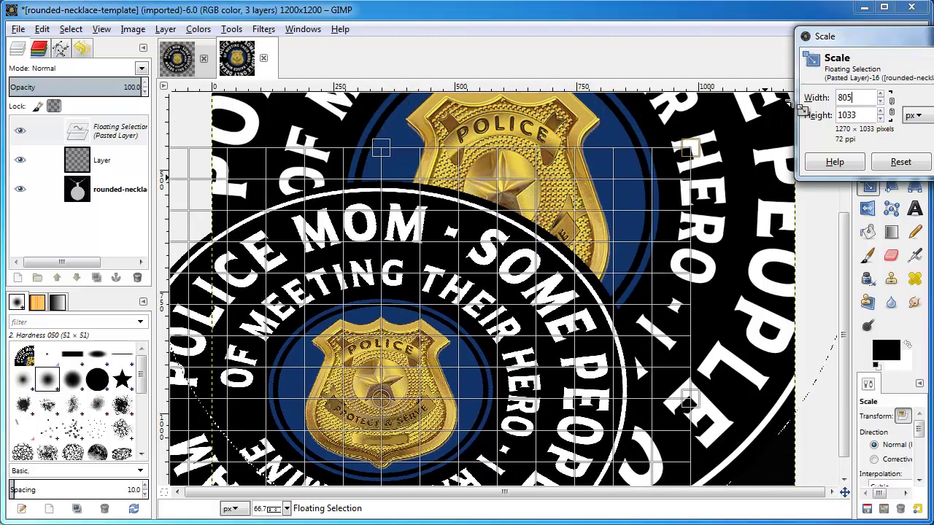
click(859, 117)
double_click(860, 116)
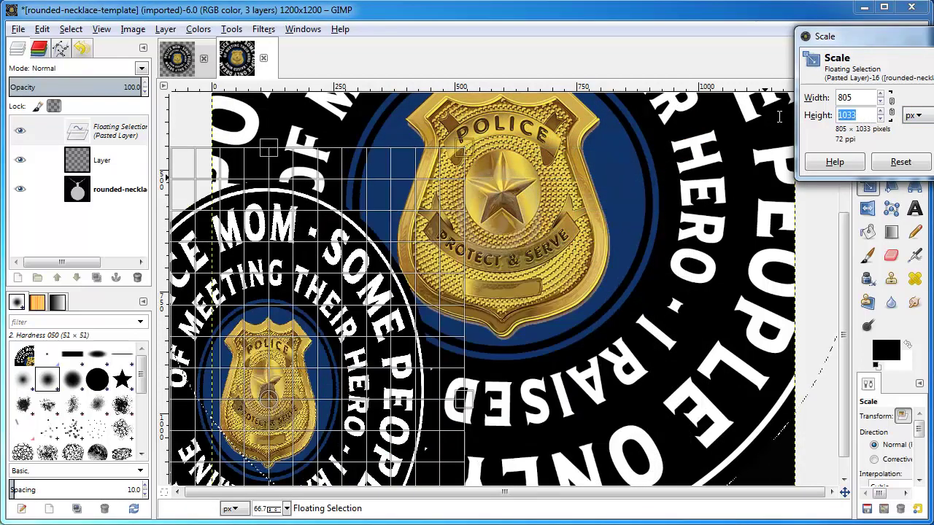
text(805)
key(Return)
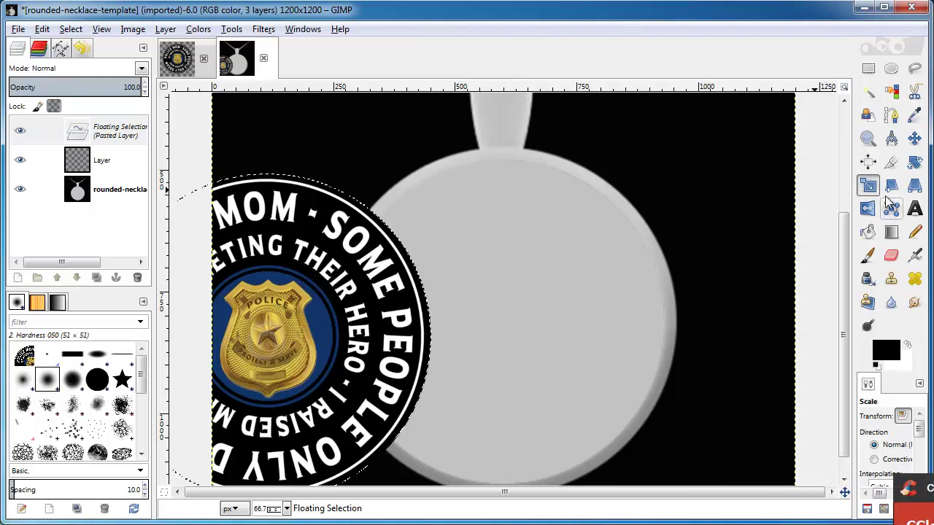
Step: Move the scaled design onto the round pendant, centred within its rim
click(914, 140)
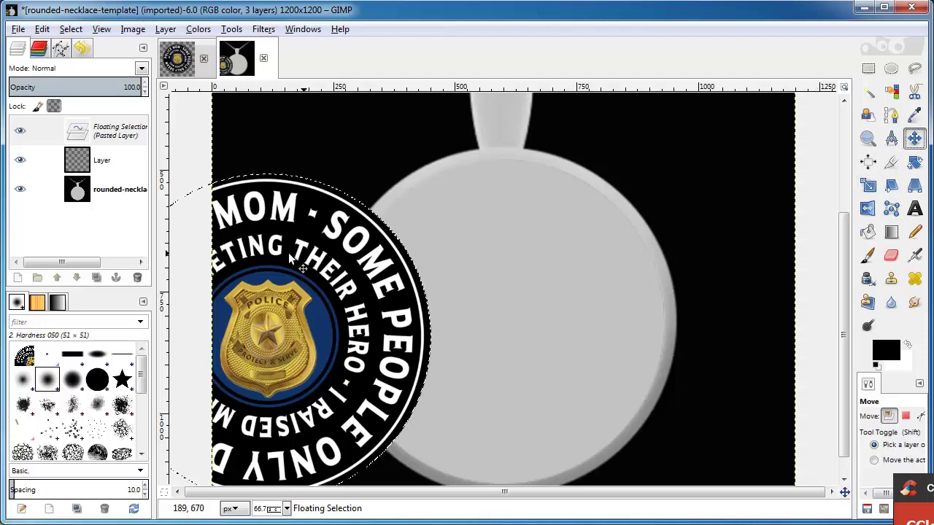
drag(270, 283, 505, 261)
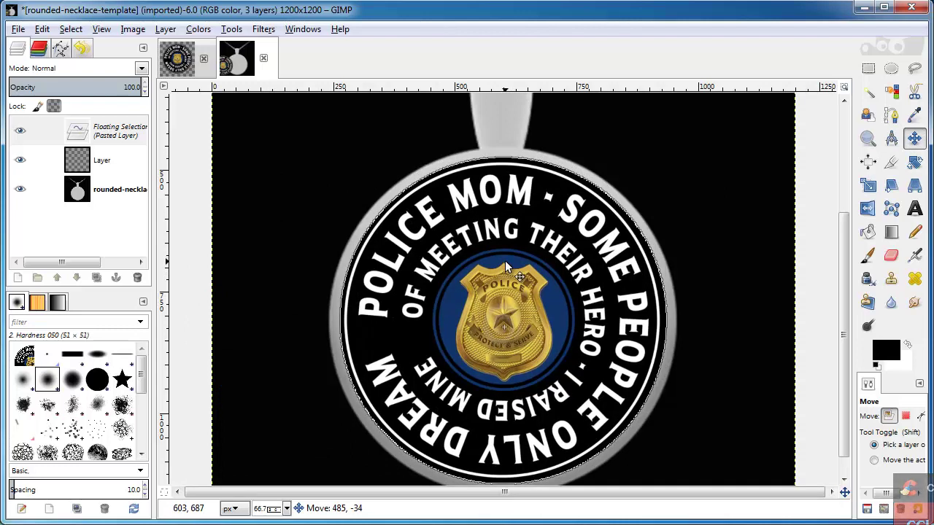
drag(505, 261, 505, 263)
scroll(843, 315, down, 1)
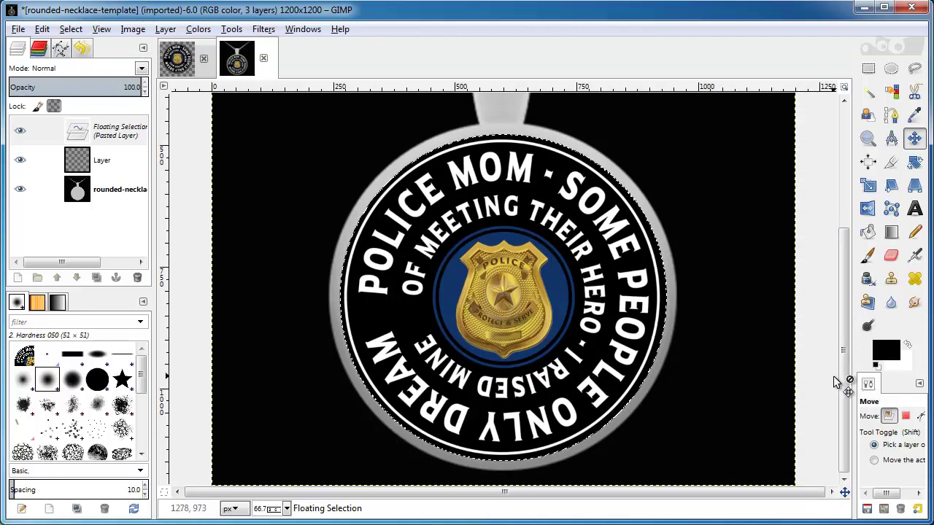
drag(840, 382, 859, 423)
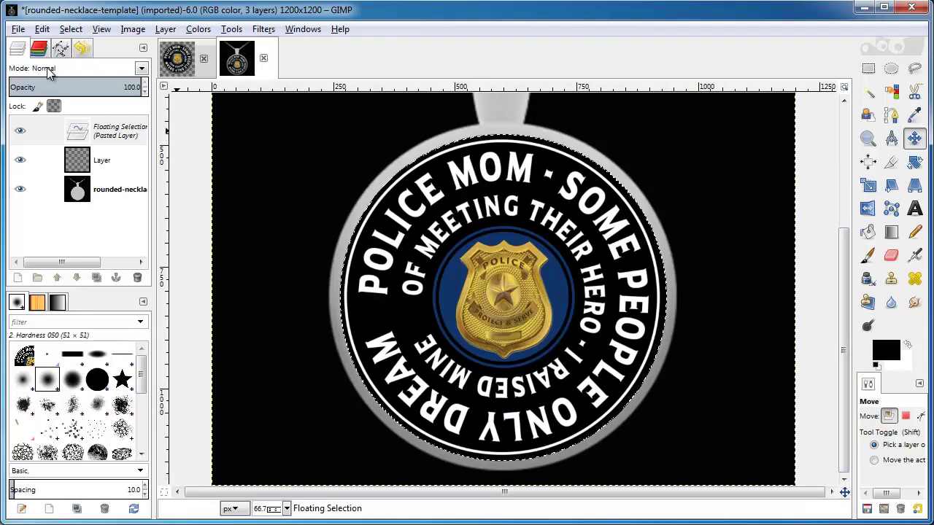
Step: Export the mockup as mockup-police.png in the necklace blueprint folder, keeping the default PNG options
click(19, 30)
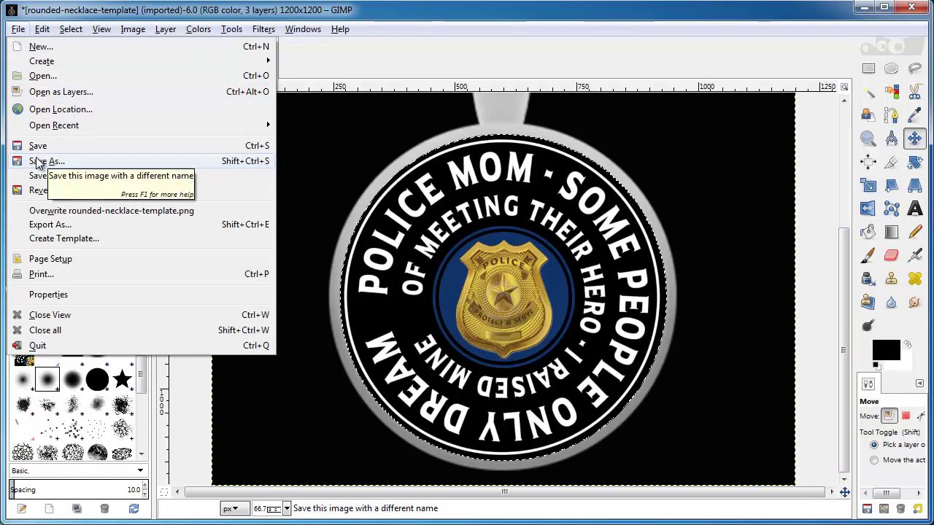
click(54, 231)
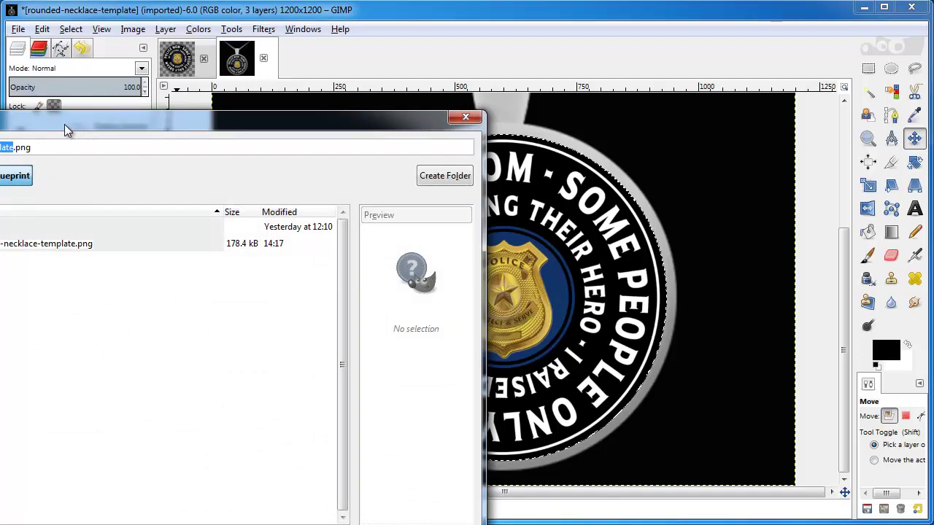
drag(64, 124, 326, 35)
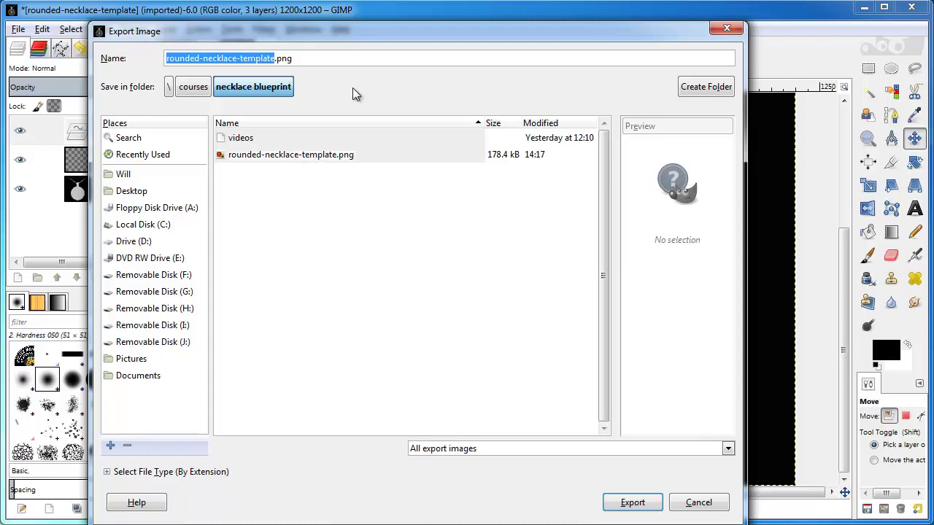
text(r)
key(BackSpace)
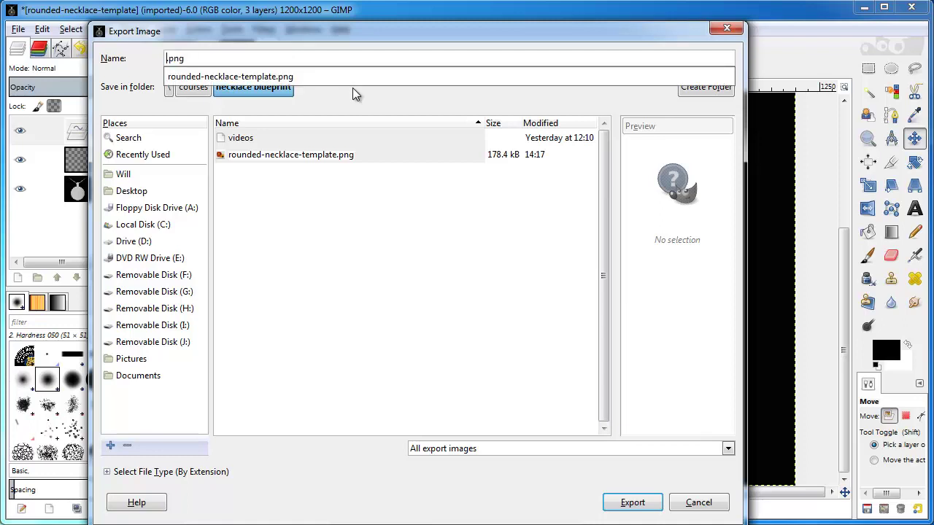
text(mockup-police)
key(Return)
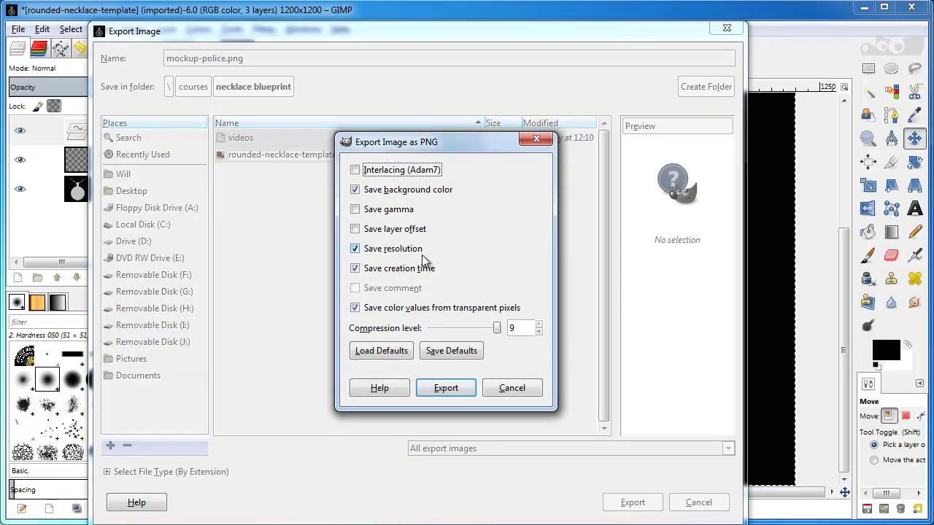
click(439, 394)
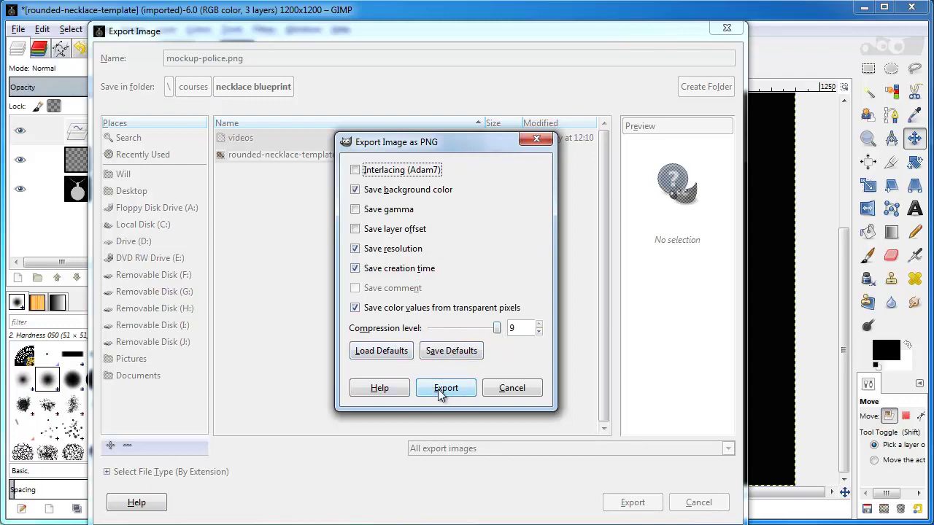